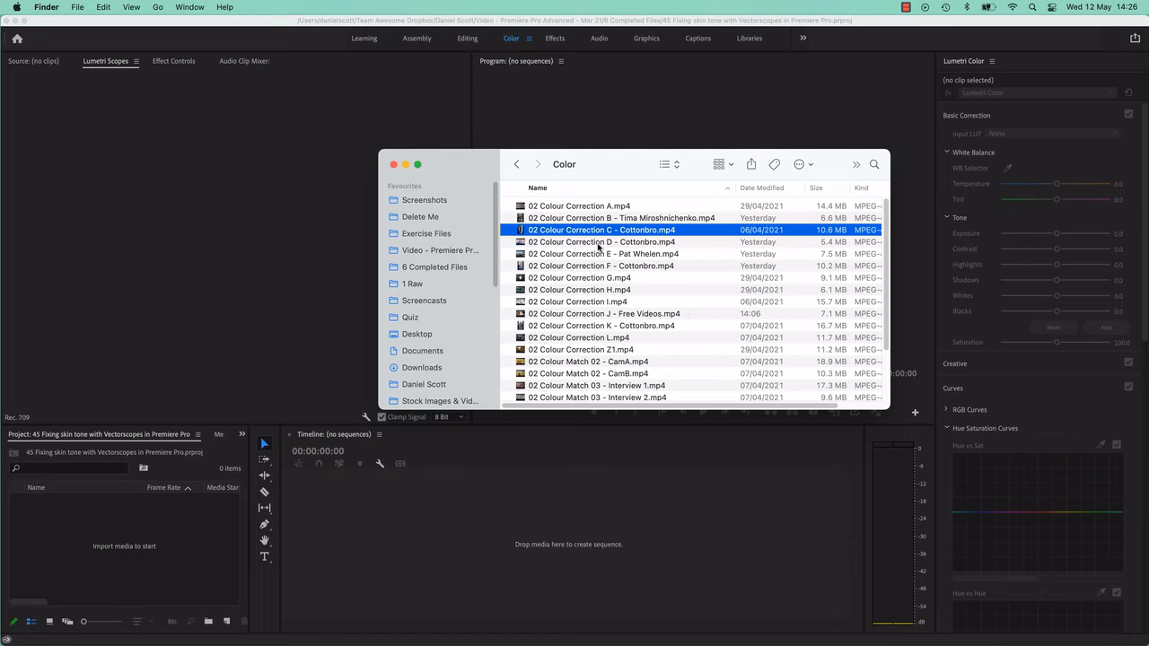
# Preview 02 Colour Correction C - Cottonbro.mp4, create a sequence from it in the empty timeline, and fit the clip to the timeline width
pyautogui.press('space')
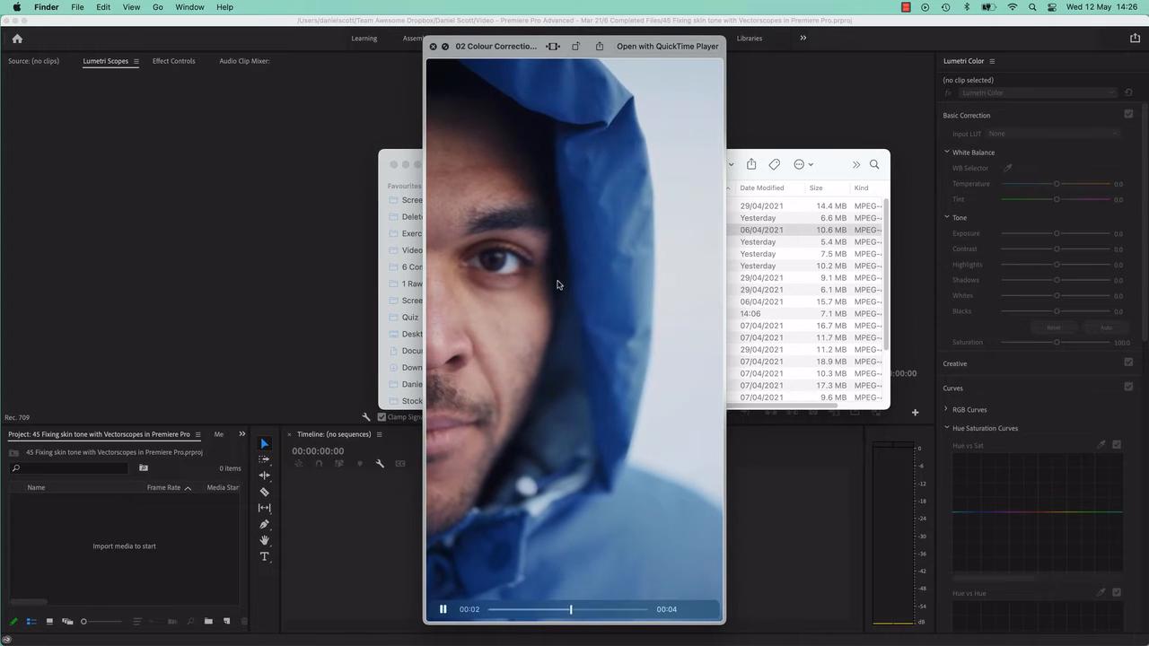
pyautogui.press('space')
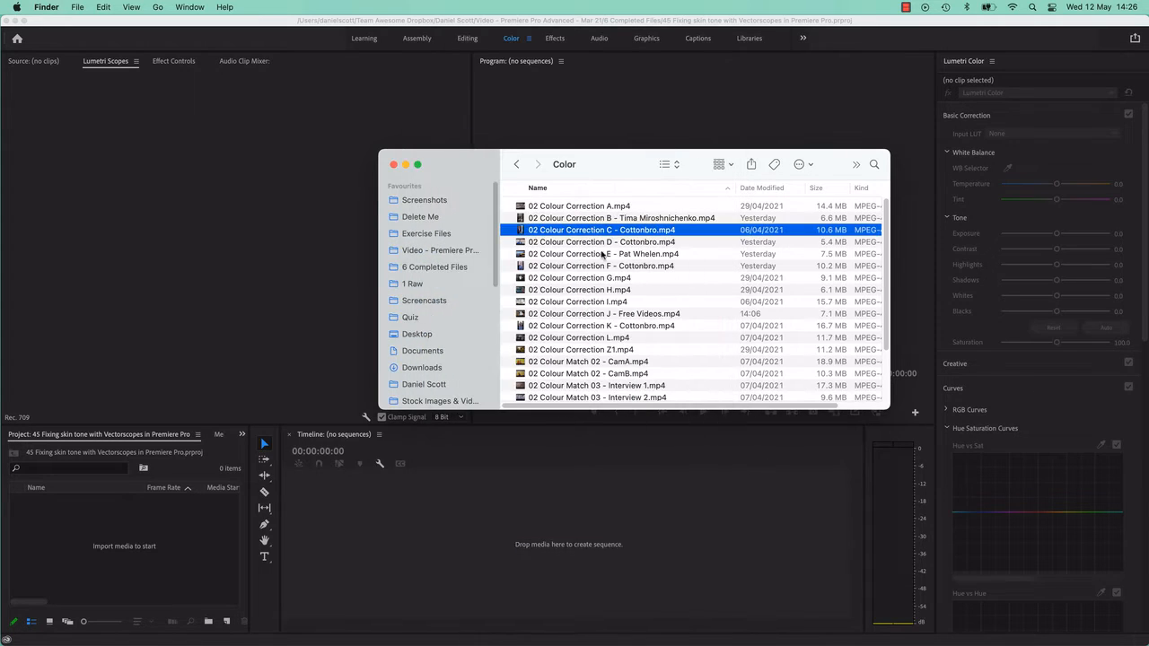
pyautogui.moveTo(593, 233); pyautogui.dragTo(512, 512)
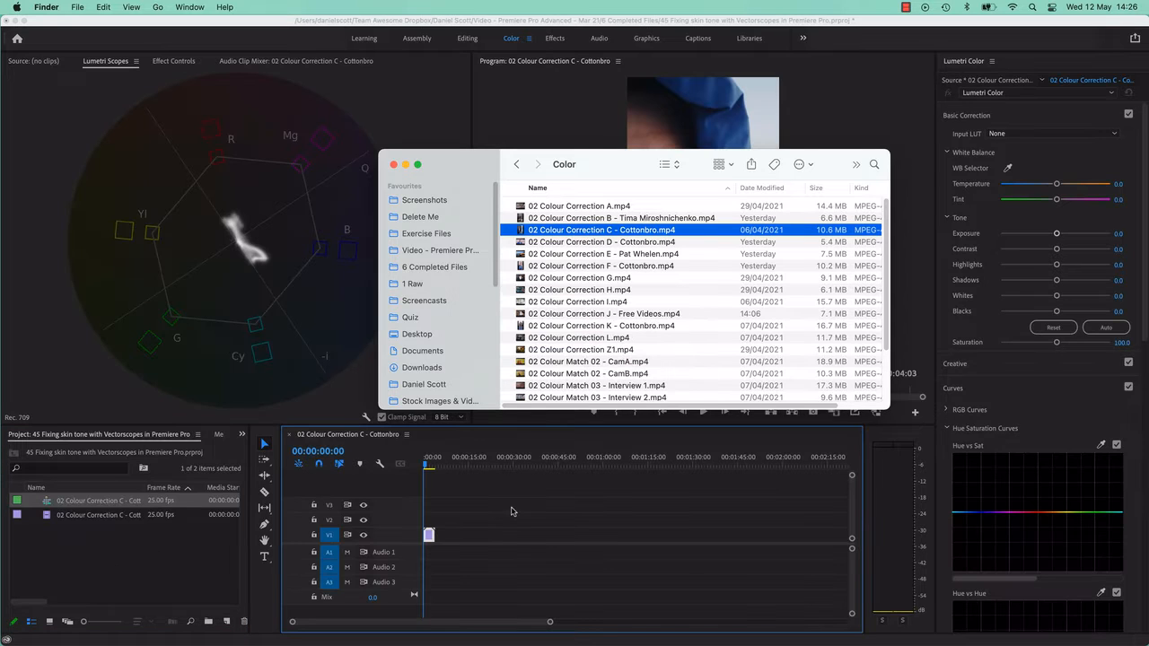
pyautogui.click(471, 18)
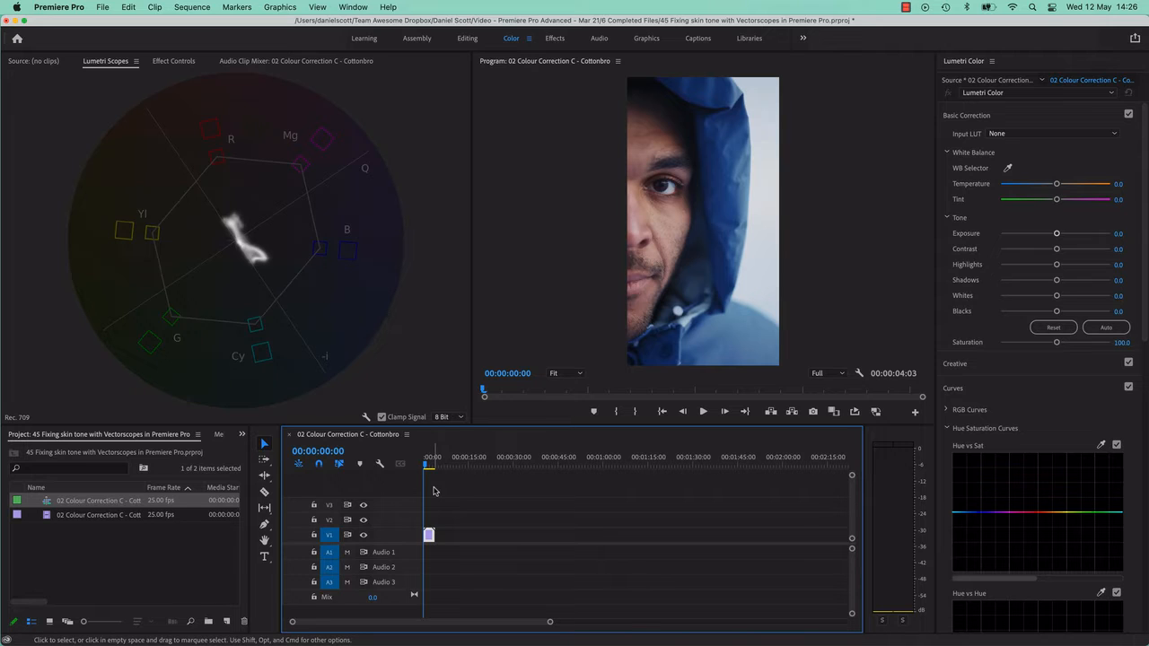
pyautogui.press('\\')
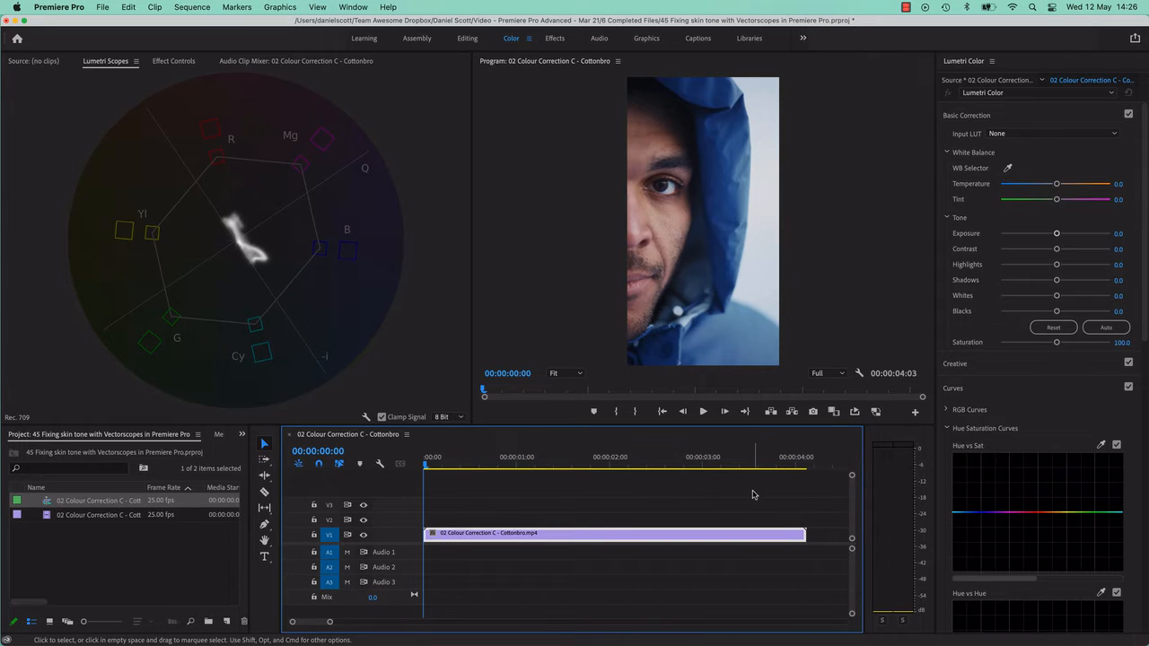
pyautogui.moveTo(498, 460); pyautogui.dragTo(425, 471)
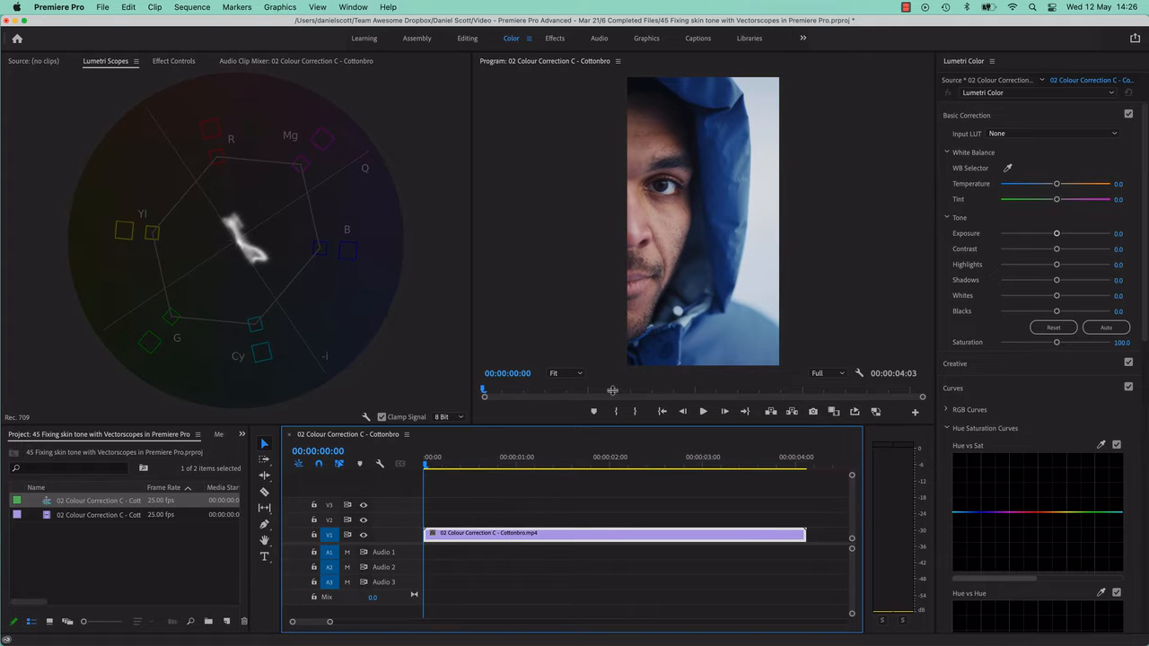
pyautogui.moveTo(500, 459); pyautogui.dragTo(419, 474)
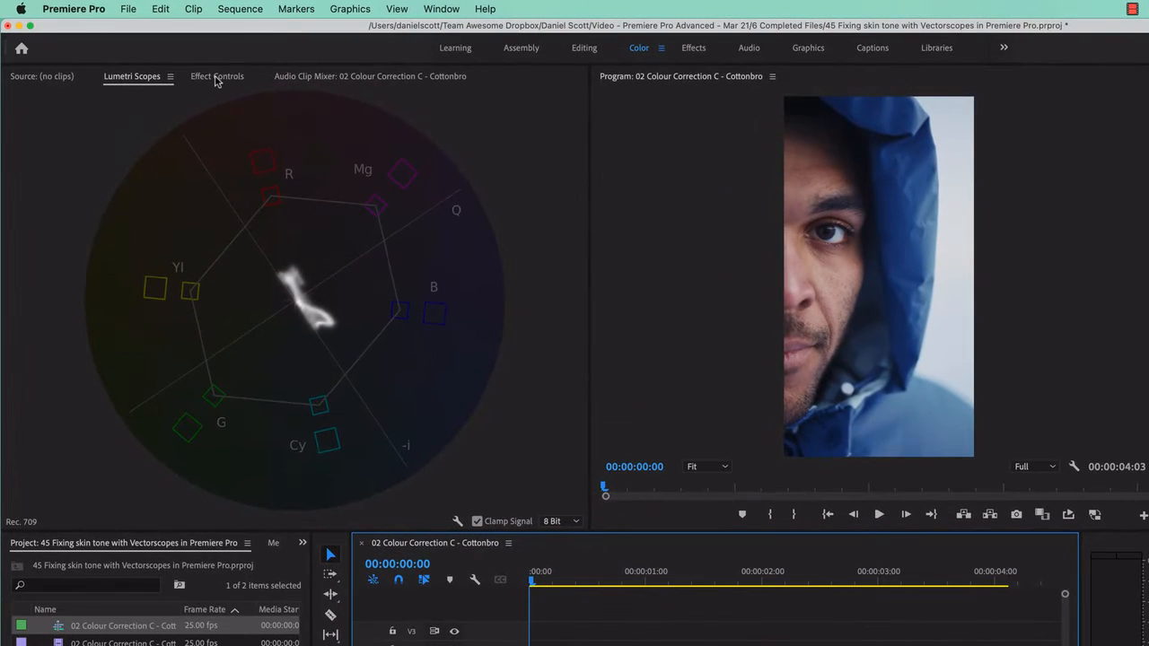
# Add an elliptical opacity mask to the clip and reshape it into a small circle over the skin of the man's cheek
pyautogui.click(216, 77)
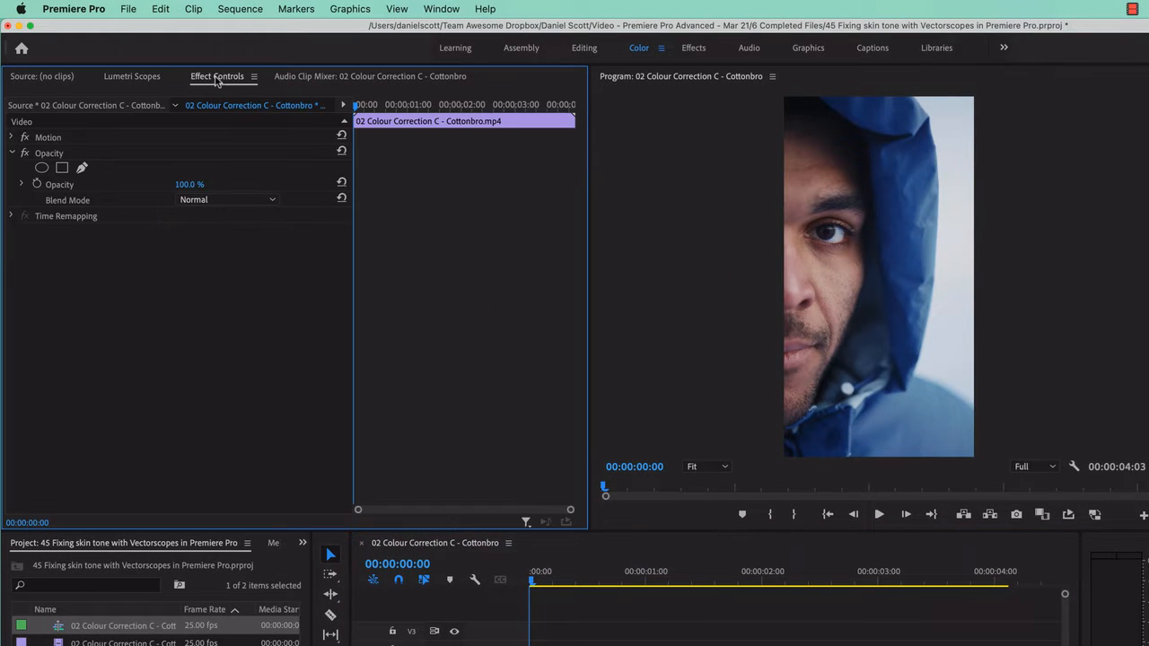
pyautogui.click(52, 153)
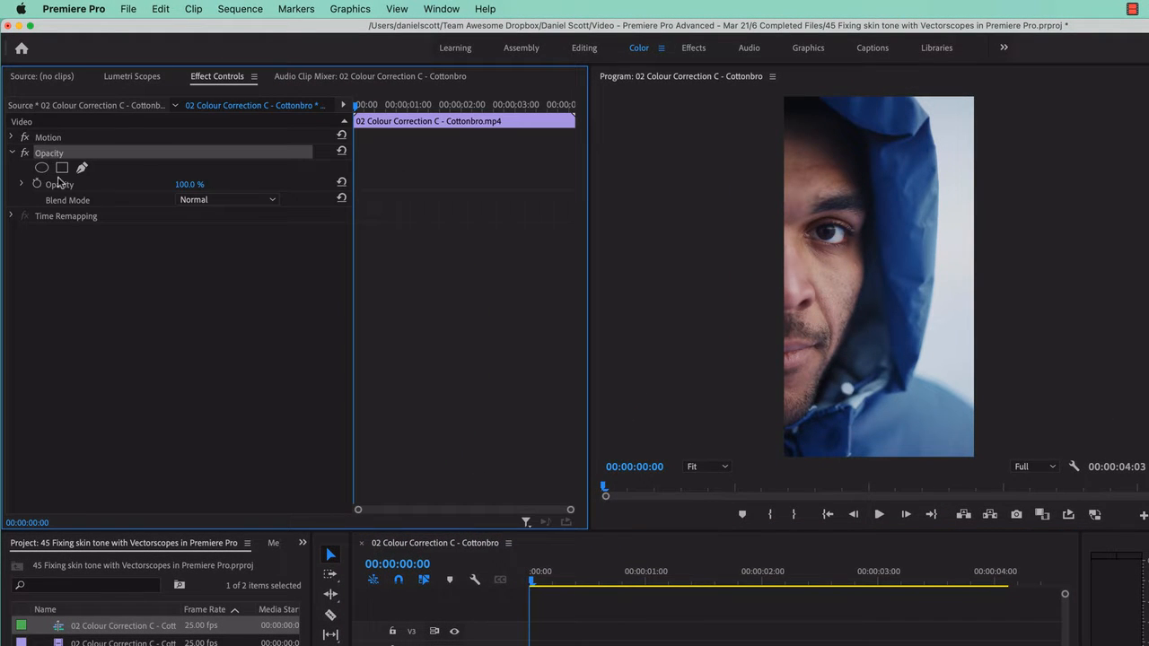
pyautogui.click(41, 168)
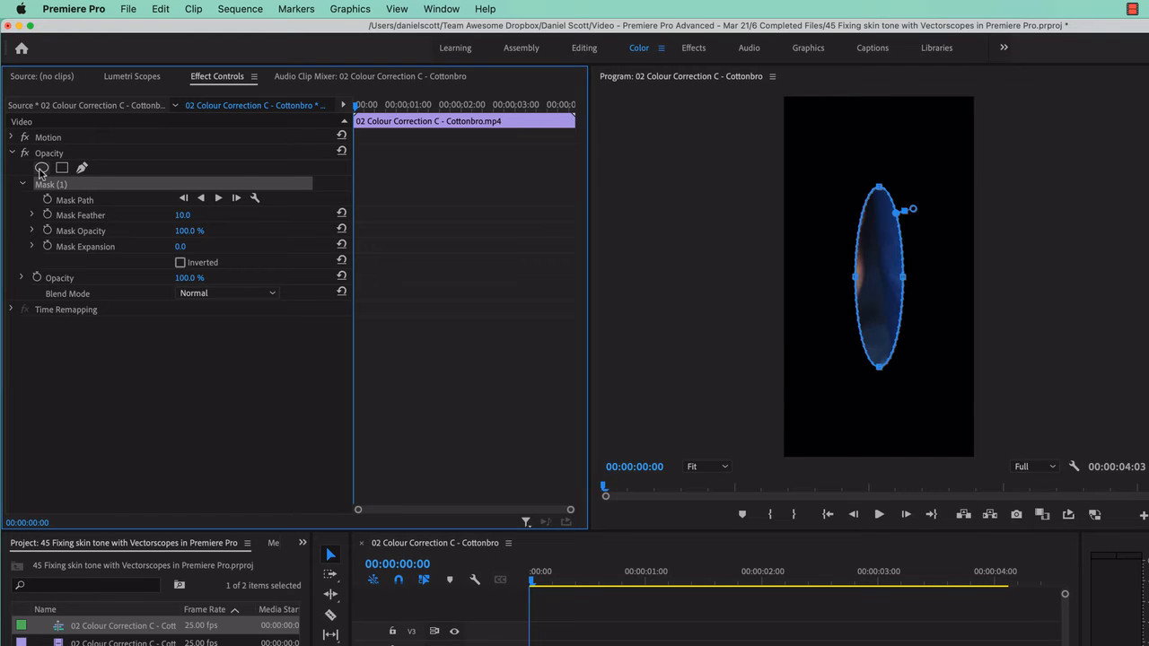
pyautogui.moveTo(880, 189); pyautogui.dragTo(880, 257)
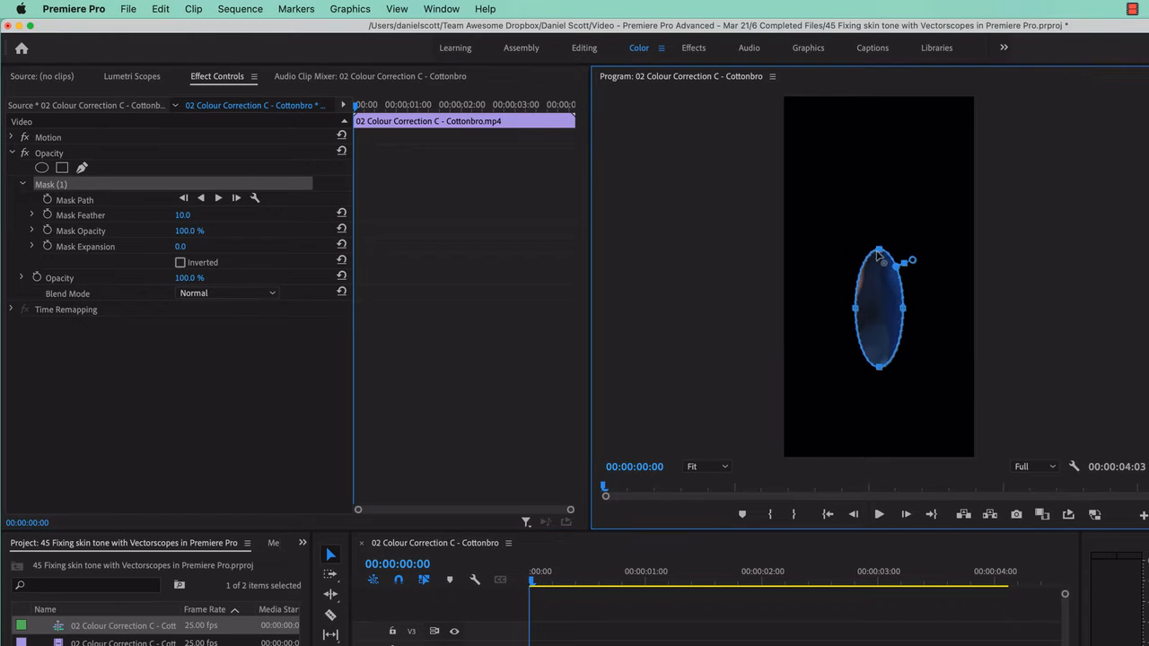
pyautogui.moveTo(880, 368); pyautogui.dragTo(836, 286)
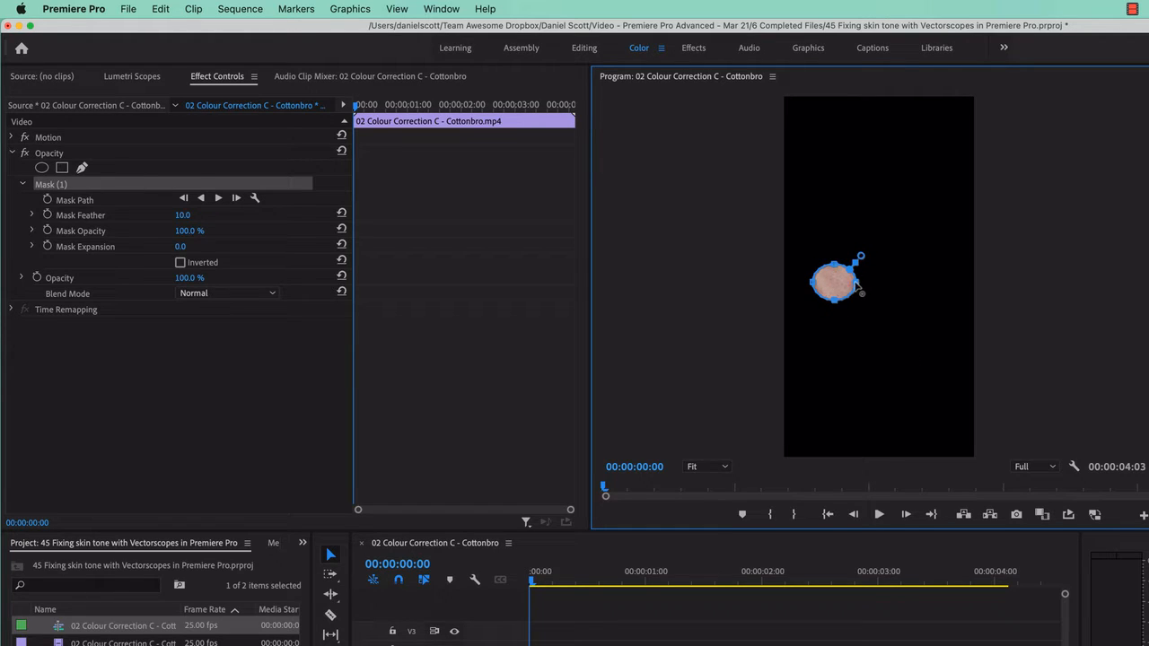
pyautogui.moveTo(856, 282); pyautogui.dragTo(816, 284)
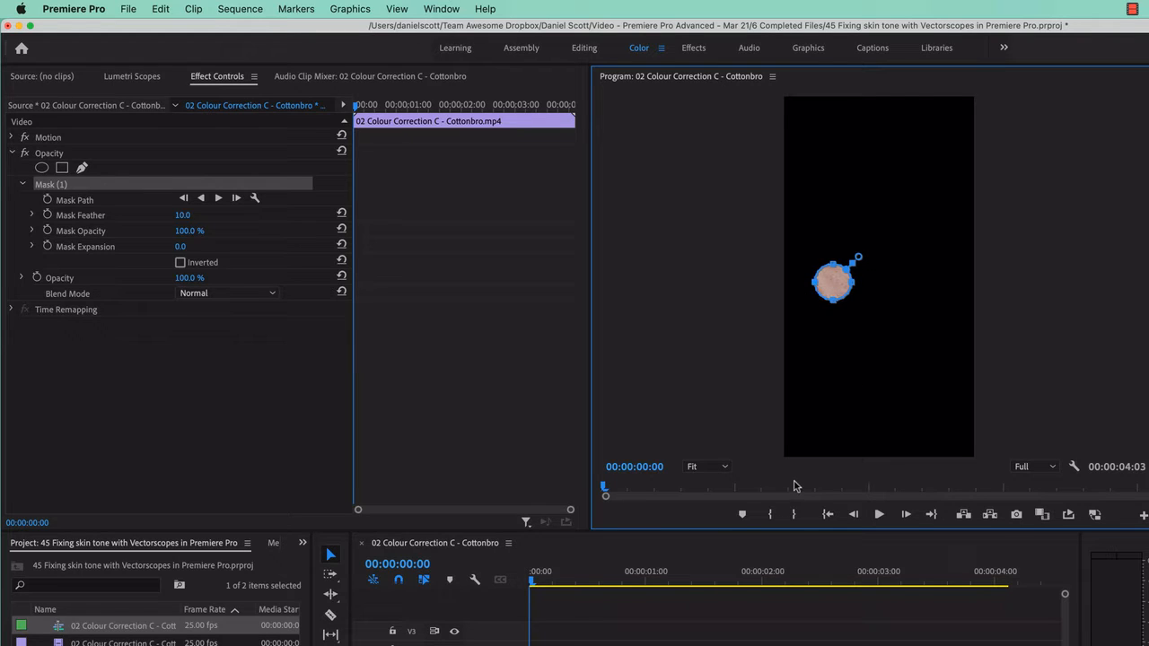
# Examine the masked skin patch against the skin tone line in the Vectorscope YUV
pyautogui.click(126, 79)
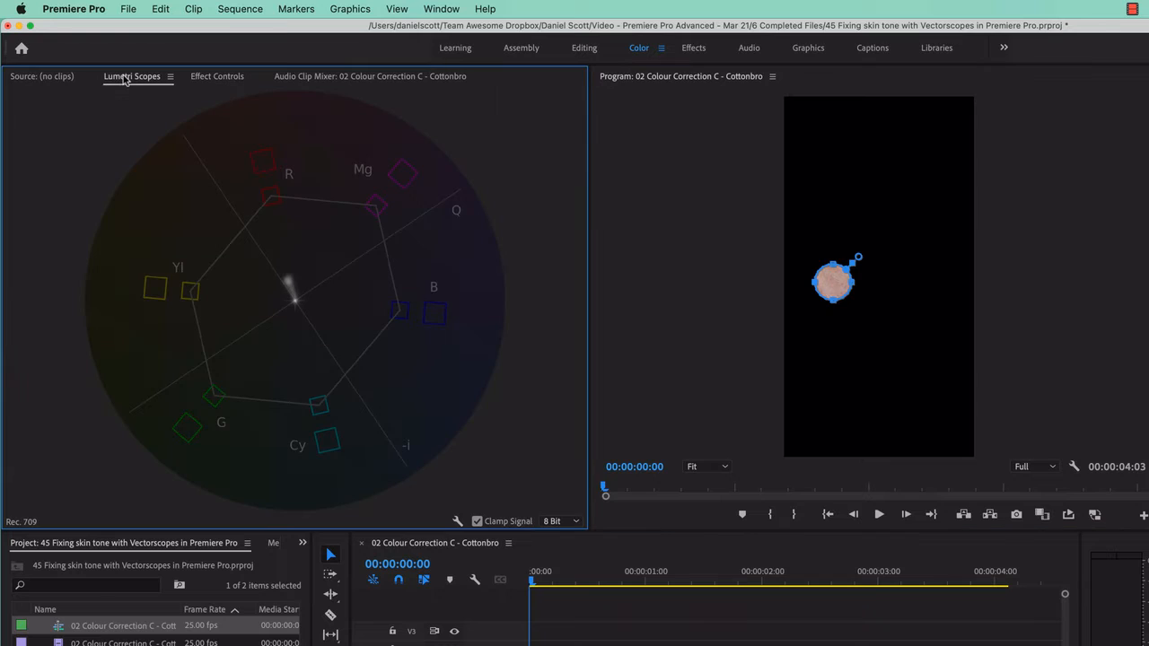
pyautogui.rightClick(335, 247)
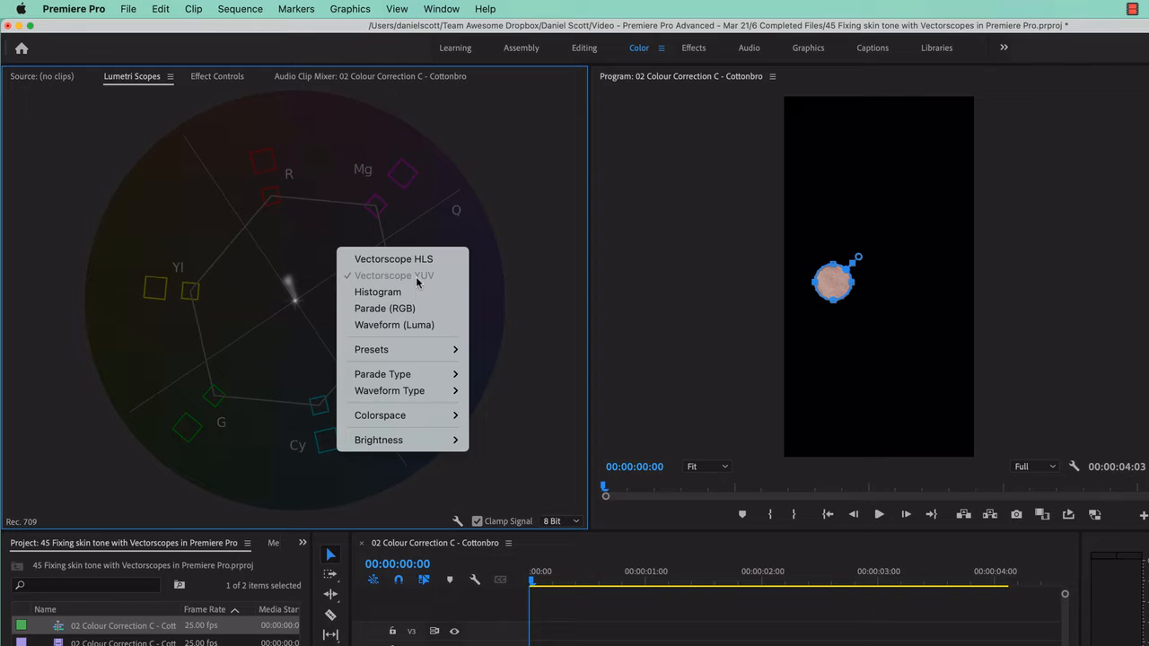
pyautogui.click(364, 192)
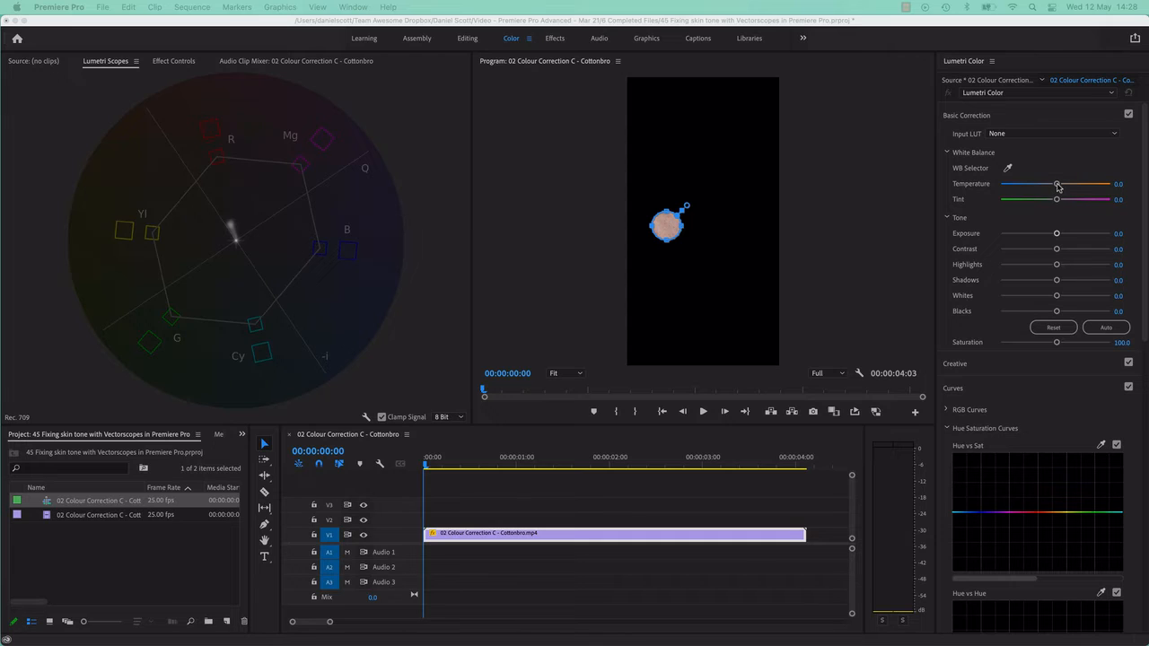
# Try the white balance adjustments on the skin patch, keeping Temperature at 0 and setting Tint to -13
pyautogui.click(1059, 185)
pyautogui.moveTo(1055, 187)
pyautogui.mouseDown()
pyautogui.moveTo(1036, 186)
pyautogui.moveTo(1097, 195)
pyautogui.moveTo(1062, 195)
pyautogui.moveTo(1061, 186)
pyautogui.moveTo(1066, 201)
pyautogui.moveTo(1050, 201)
pyautogui.mouseUp()
pyautogui.doubleClick(1064, 184)
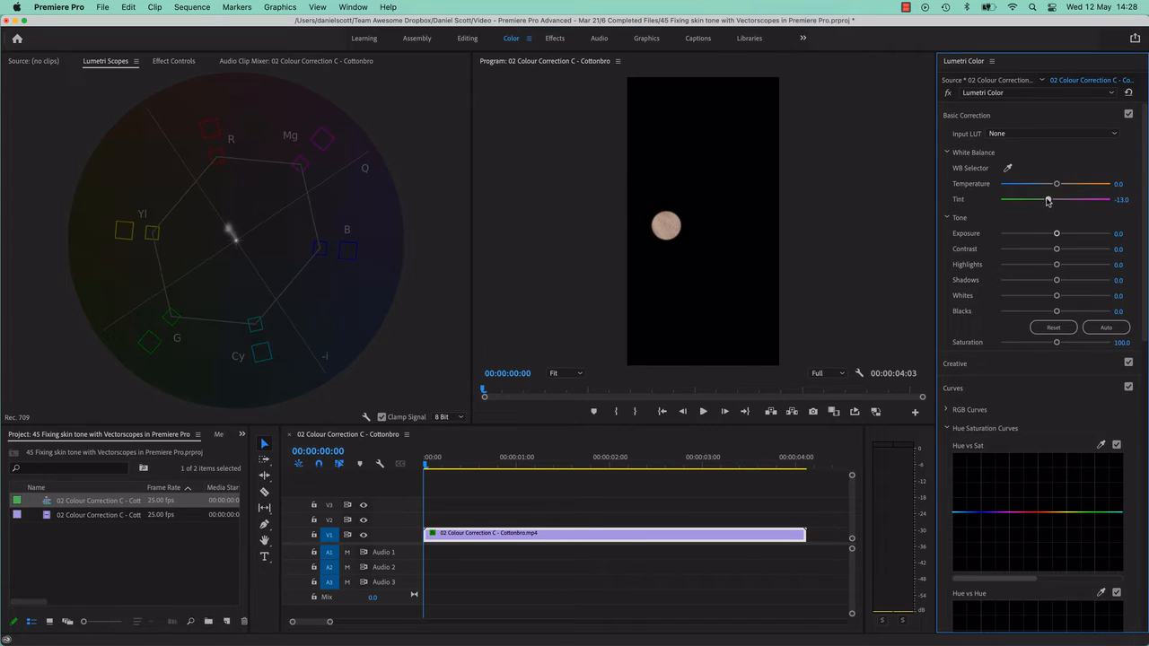
# Turn off the Opacity mask temporarily and compare the full frame with the Lumetri Color effect on and off
pyautogui.click(172, 62)
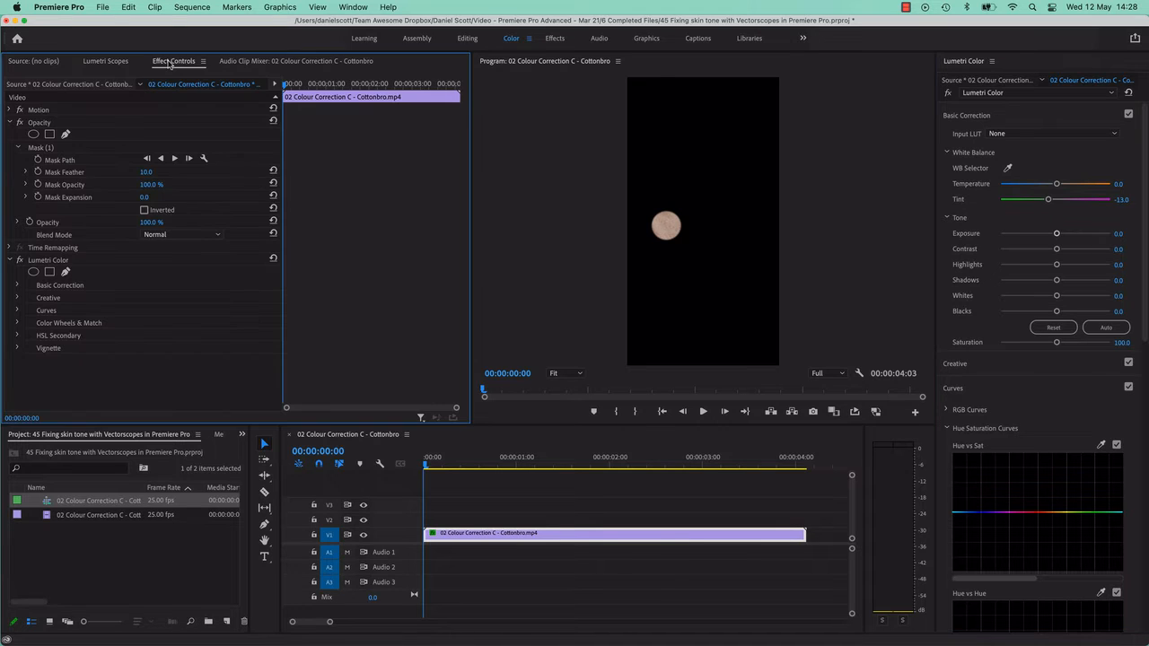
pyautogui.click(19, 122)
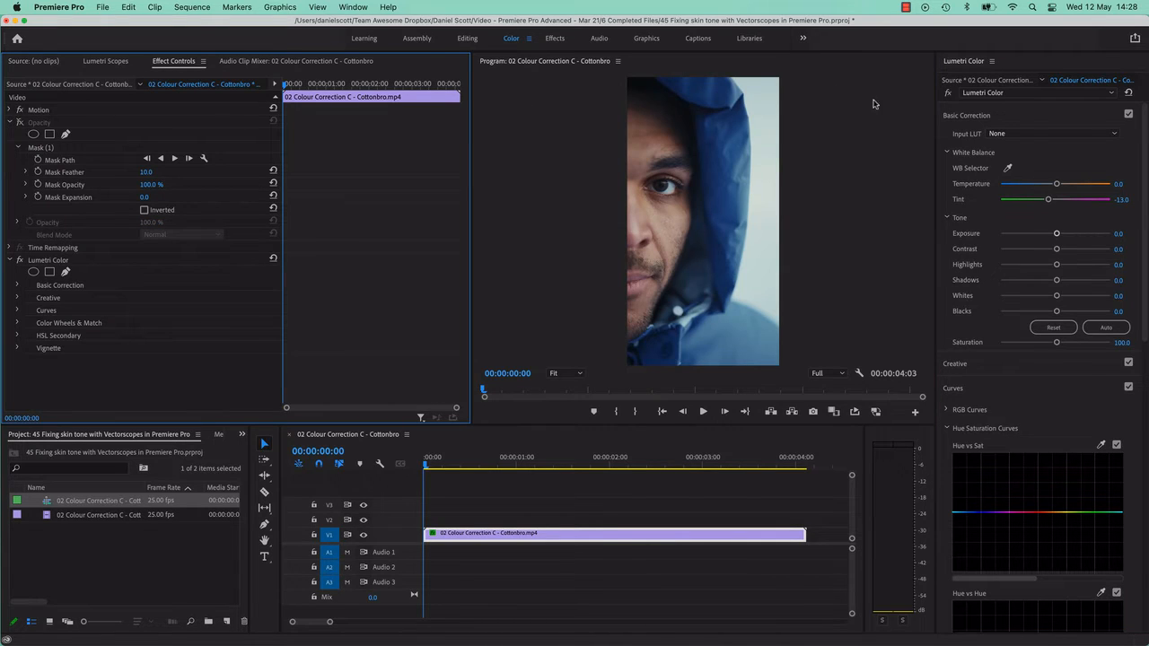
pyautogui.click(949, 94)
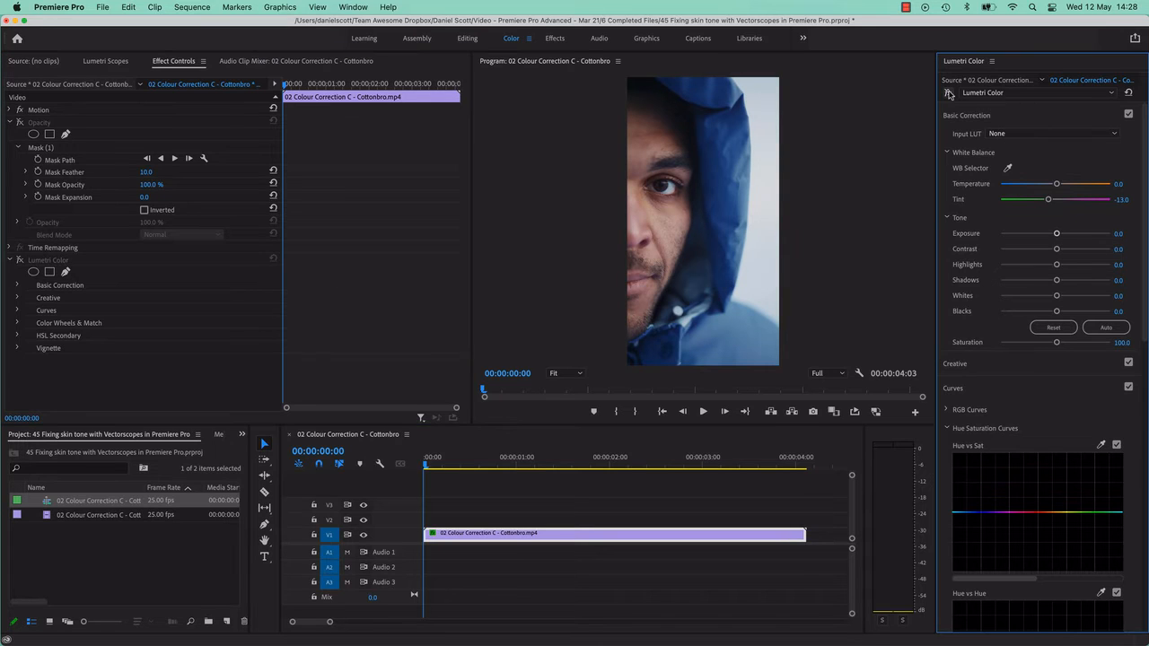
pyautogui.click(950, 94)
pyautogui.click(949, 93)
pyautogui.click(949, 93)
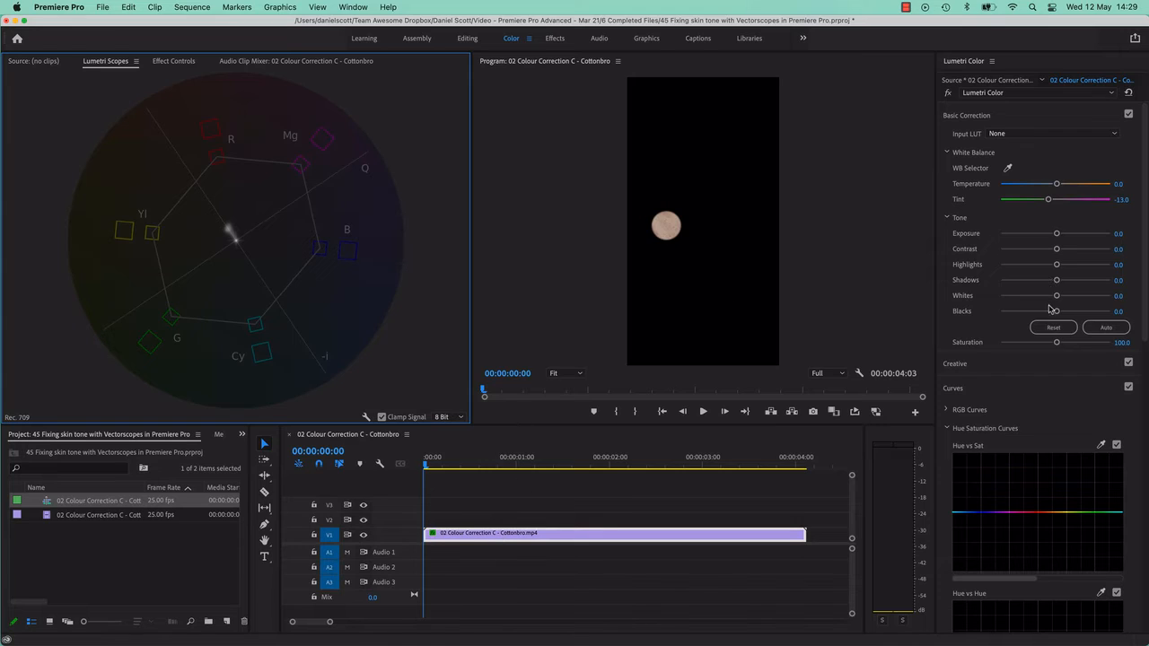
# Reset Tint to 0 and shift the sampled skin hue slightly downward on the Hue vs Hue curve
pyautogui.click(1058, 185)
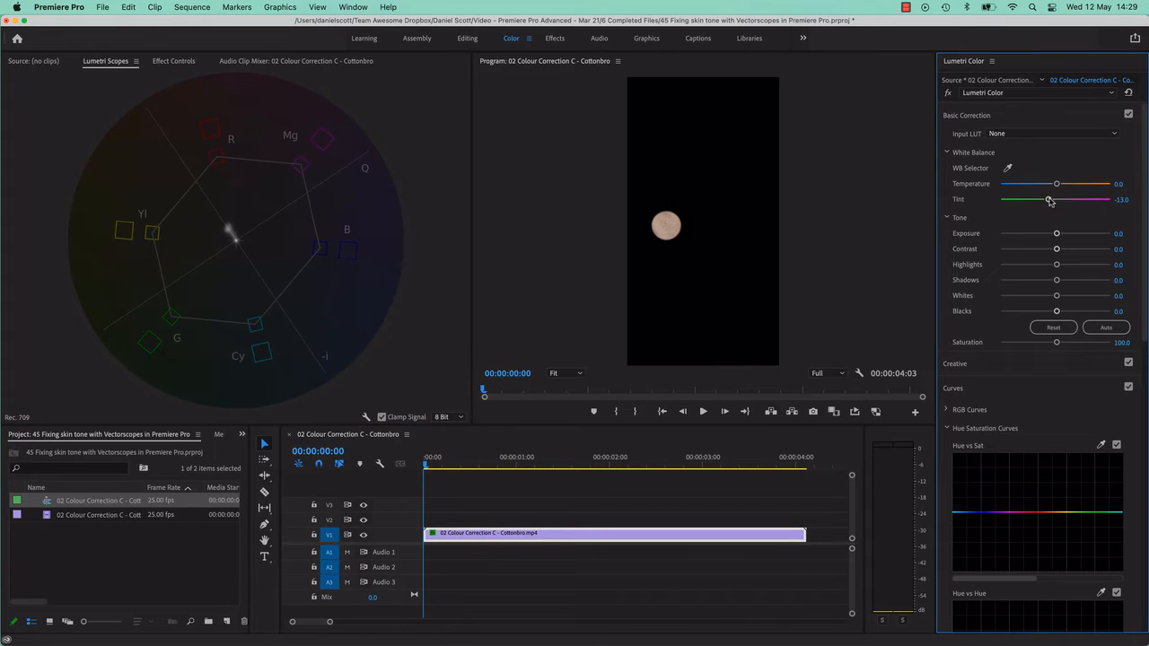
pyautogui.doubleClick(1049, 200)
pyautogui.scroll(-4, 1041, 434)
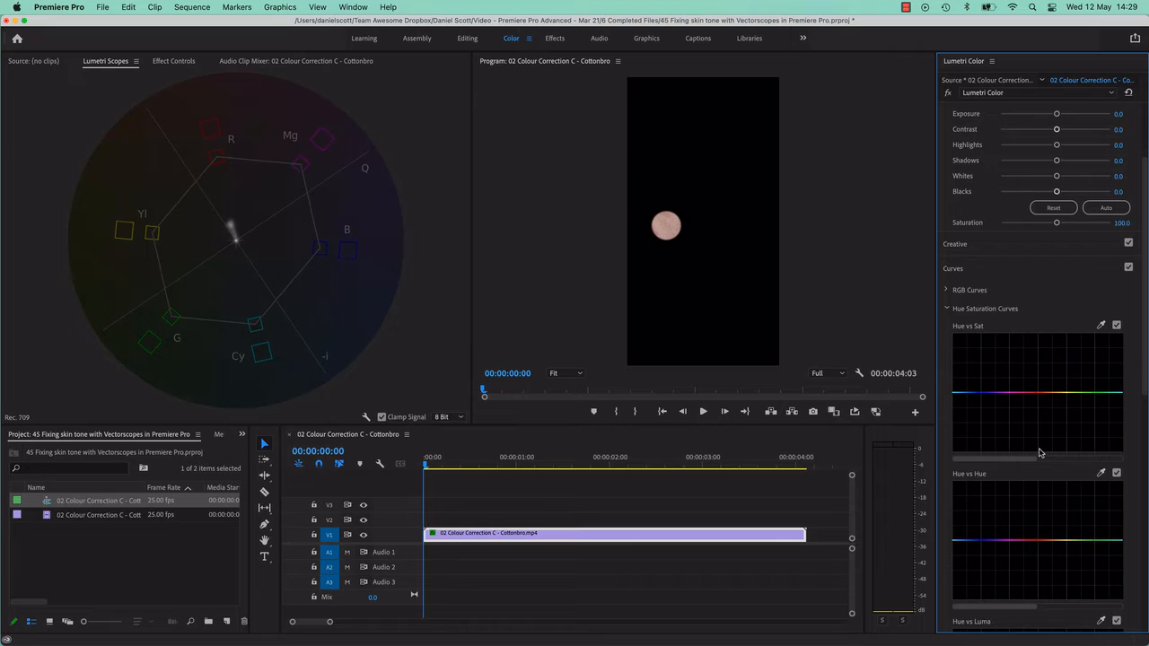
pyautogui.scroll(-1, 1040, 452)
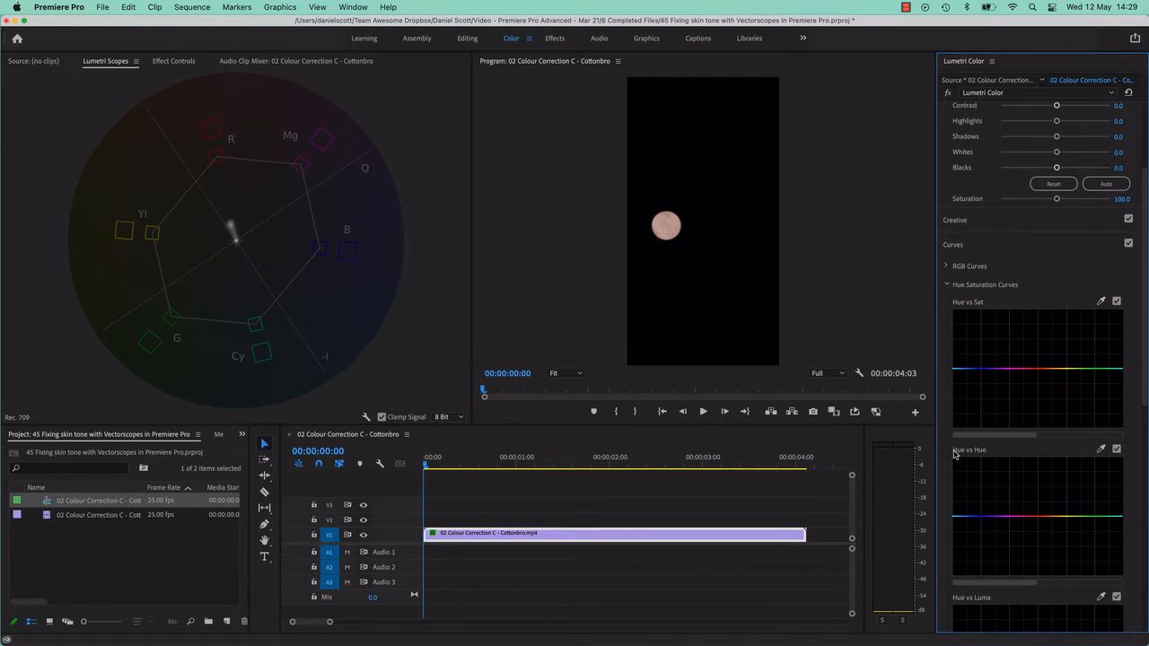
pyautogui.click(1102, 451)
pyautogui.moveTo(1039, 516)
pyautogui.mouseDown()
pyautogui.moveTo(1049, 529)
pyautogui.moveTo(1041, 526)
pyautogui.mouseUp()
# Toggle the Opacity mask to review the hue correction on the full frame, then recheck the masked skin in the vectorscope
pyautogui.click(173, 61)
pyautogui.click(20, 123)
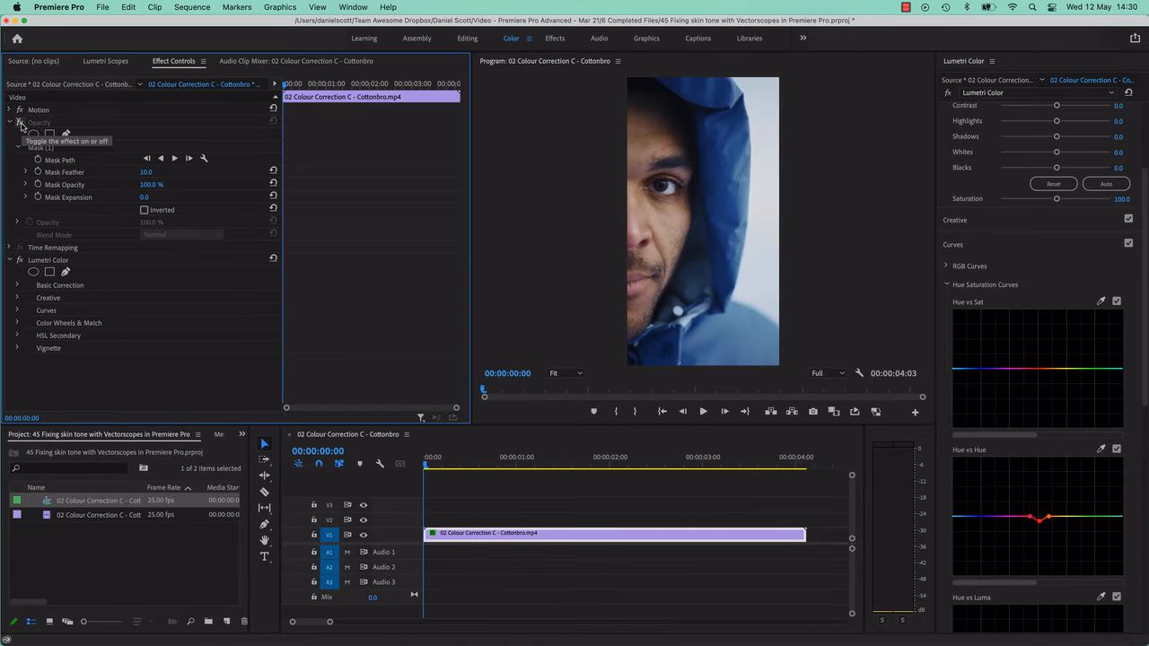
pyautogui.click(20, 123)
pyautogui.click(20, 123)
pyautogui.click(20, 123)
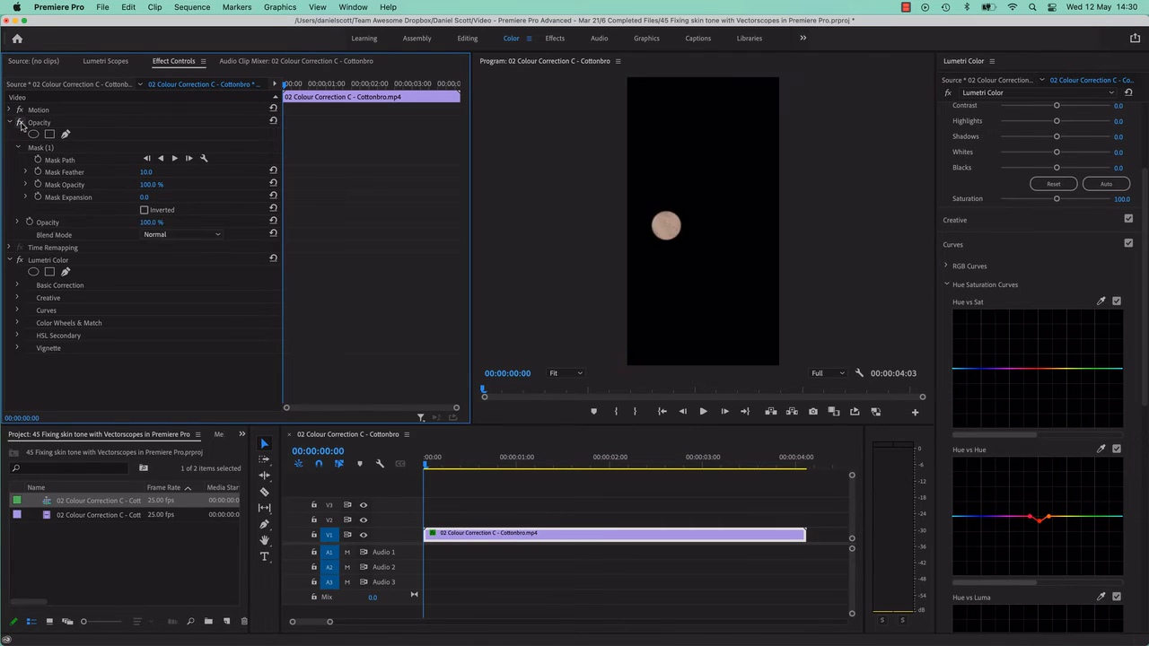
pyautogui.click(20, 123)
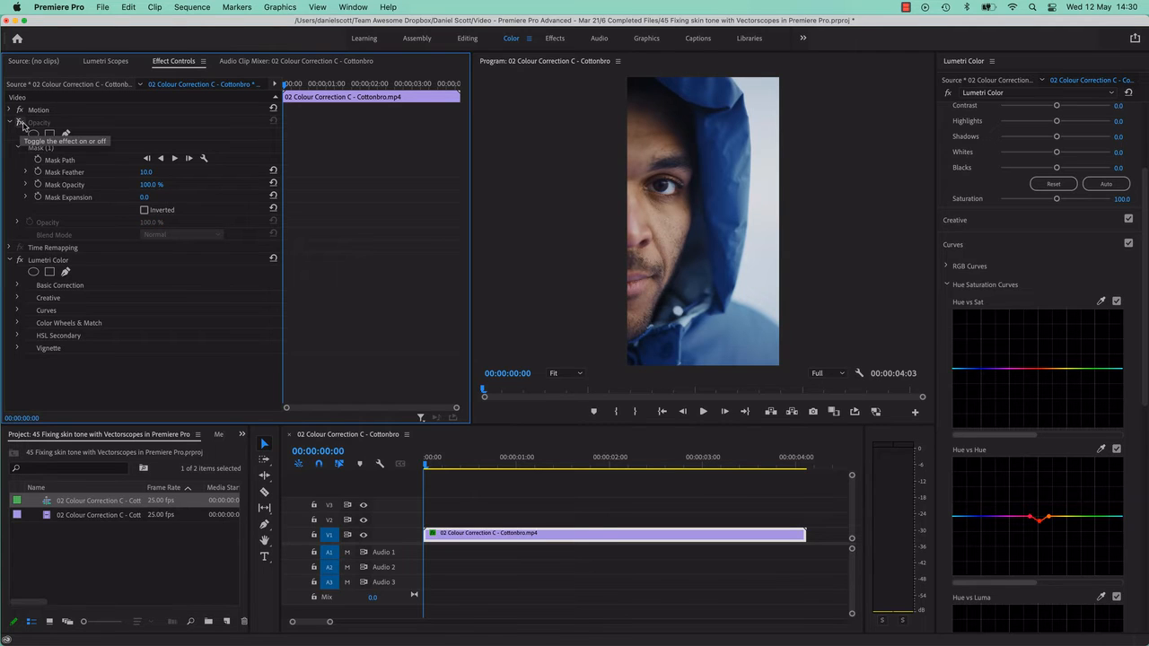
pyautogui.click(19, 123)
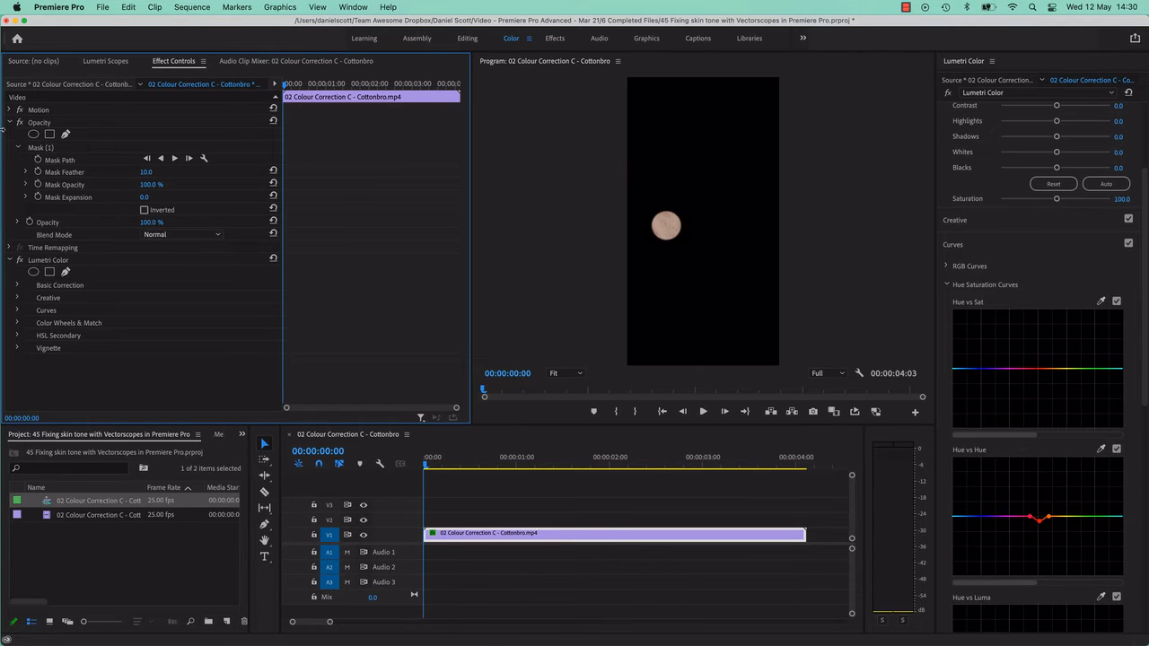
pyautogui.click(106, 61)
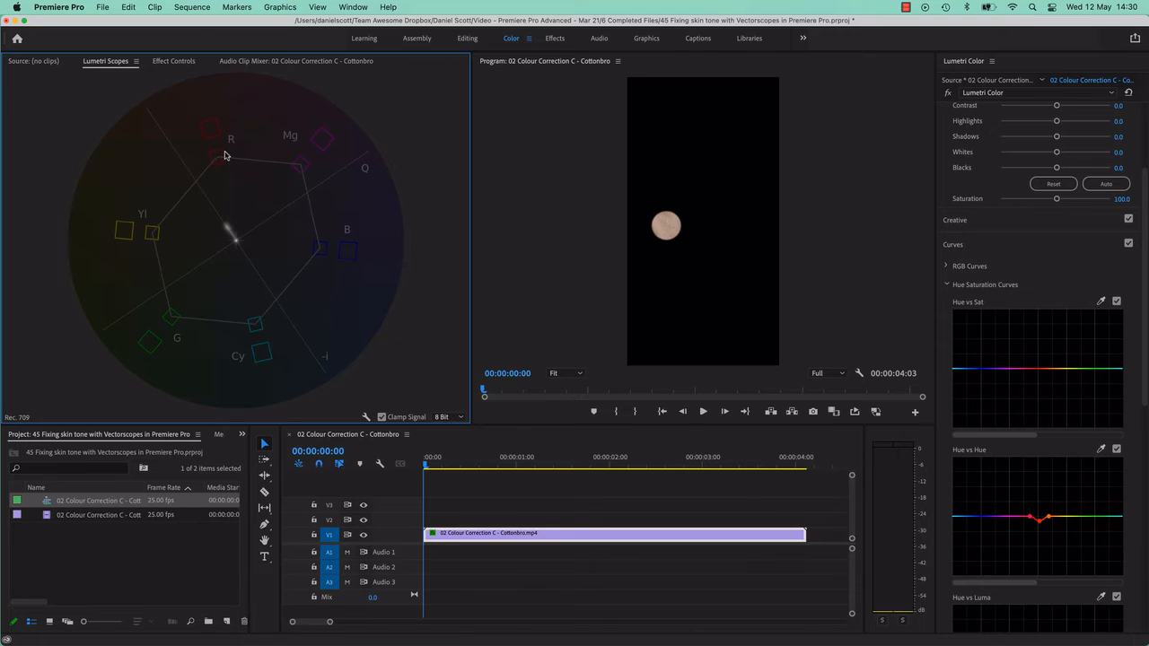
# Try moving the middle point of the Hue vs Hue curve and return it to its previous offset
pyautogui.moveTo(1039, 526)
pyautogui.mouseDown()
pyautogui.moveTo(1037, 460)
pyautogui.moveTo(1038, 543)
pyautogui.moveTo(1042, 528)
pyautogui.moveTo(1031, 543)
pyautogui.moveTo(1044, 533)
pyautogui.moveTo(1038, 515)
pyautogui.moveTo(1041, 528)
pyautogui.mouseUp()
pyautogui.click(232, 273)
pyautogui.click(402, 343)
pyautogui.click(284, 326)
pyautogui.click(511, 38)
pyautogui.moveTo(1041, 526); pyautogui.dragTo(1039, 521)
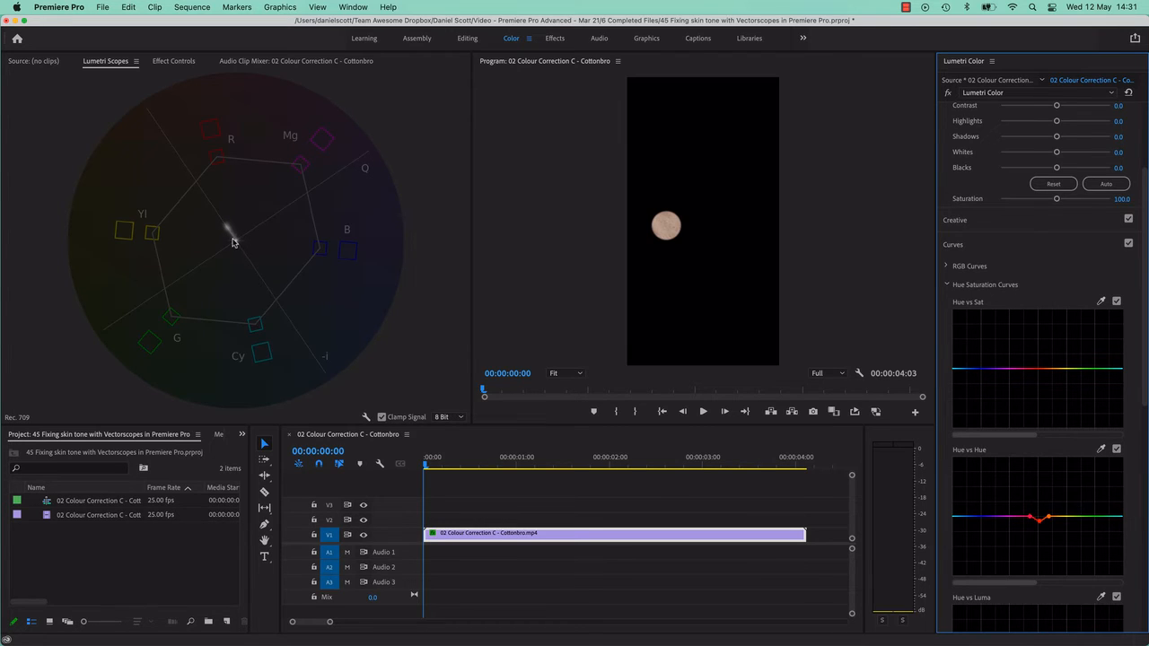
# Lower the clip's Saturation to 84.8 in Basic Correction
pyautogui.scroll(3, 1018, 195)
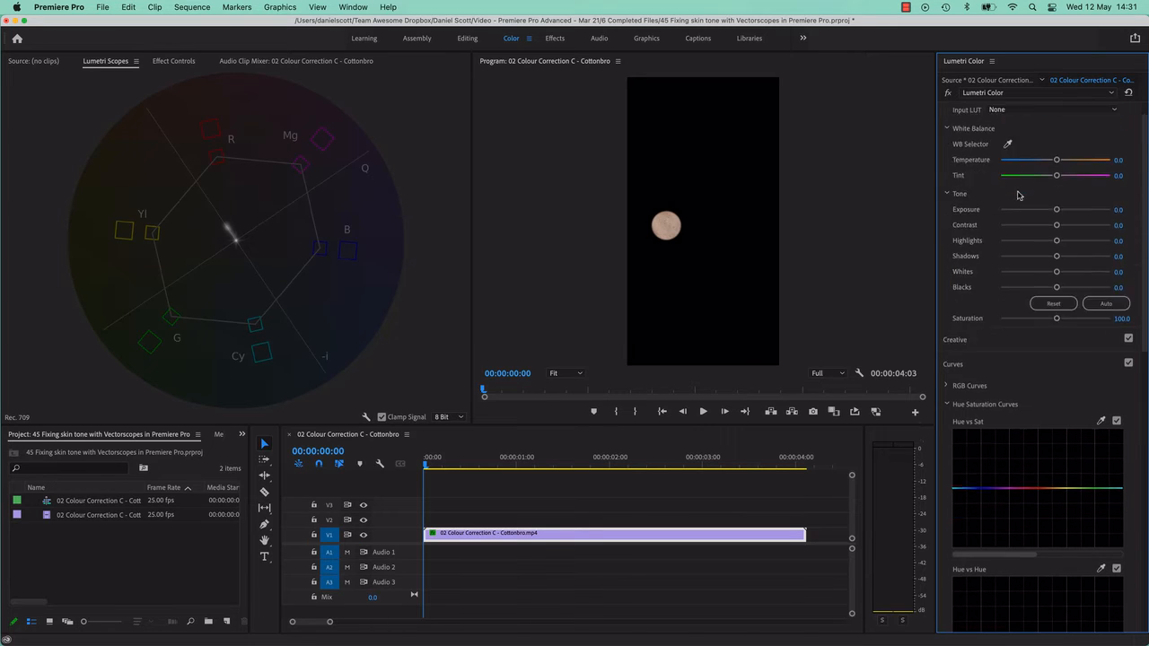
pyautogui.scroll(1, 1018, 195)
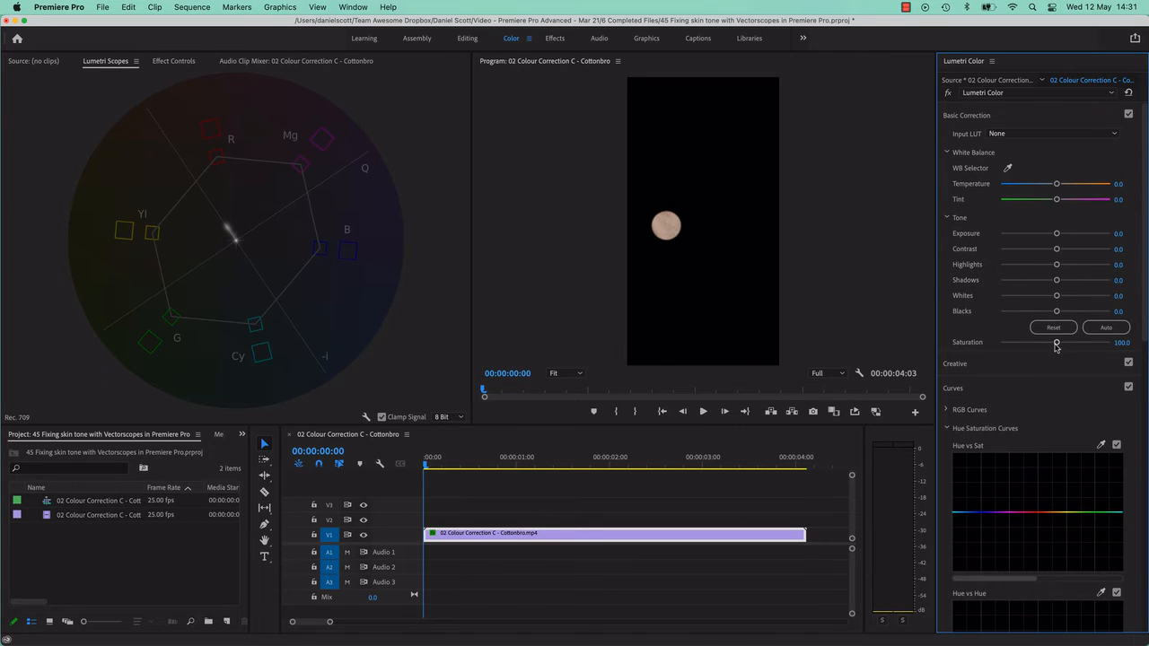
pyautogui.moveTo(1057, 345)
pyautogui.mouseDown()
pyautogui.moveTo(1029, 346)
pyautogui.moveTo(1099, 346)
pyautogui.moveTo(1035, 352)
pyautogui.moveTo(1051, 350)
pyautogui.mouseUp()
pyautogui.moveTo(1054, 344); pyautogui.dragTo(1047, 347)
# Disable the Opacity mask to show the corrected full frame and bring the vectorscope back into view
pyautogui.click(166, 62)
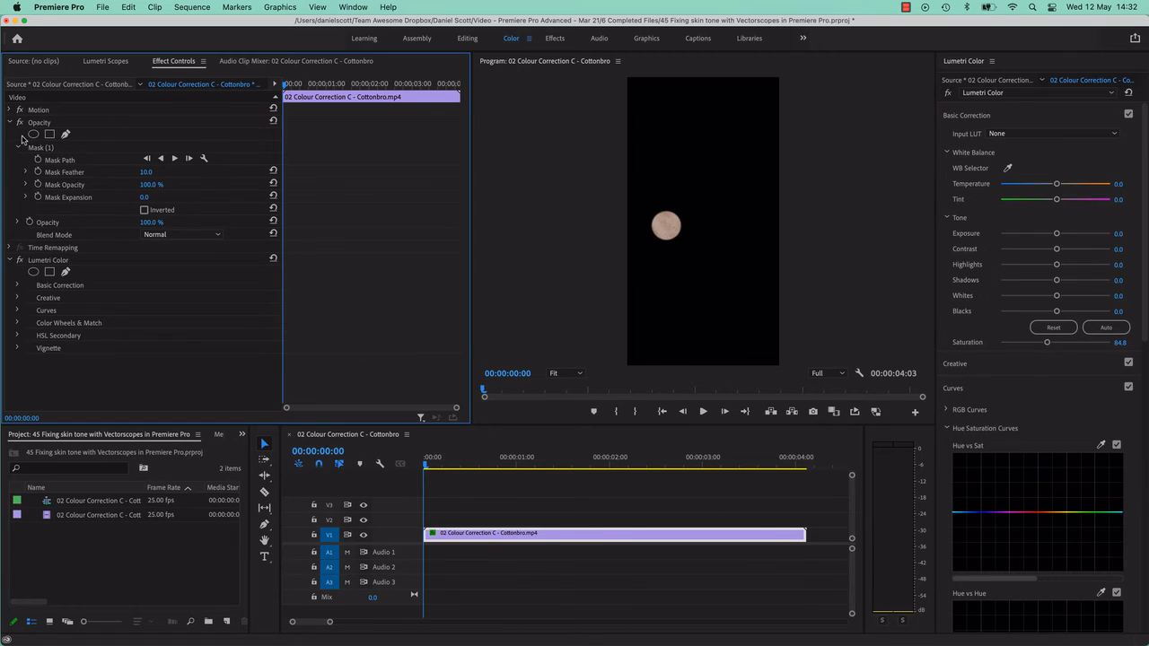
pyautogui.click(17, 123)
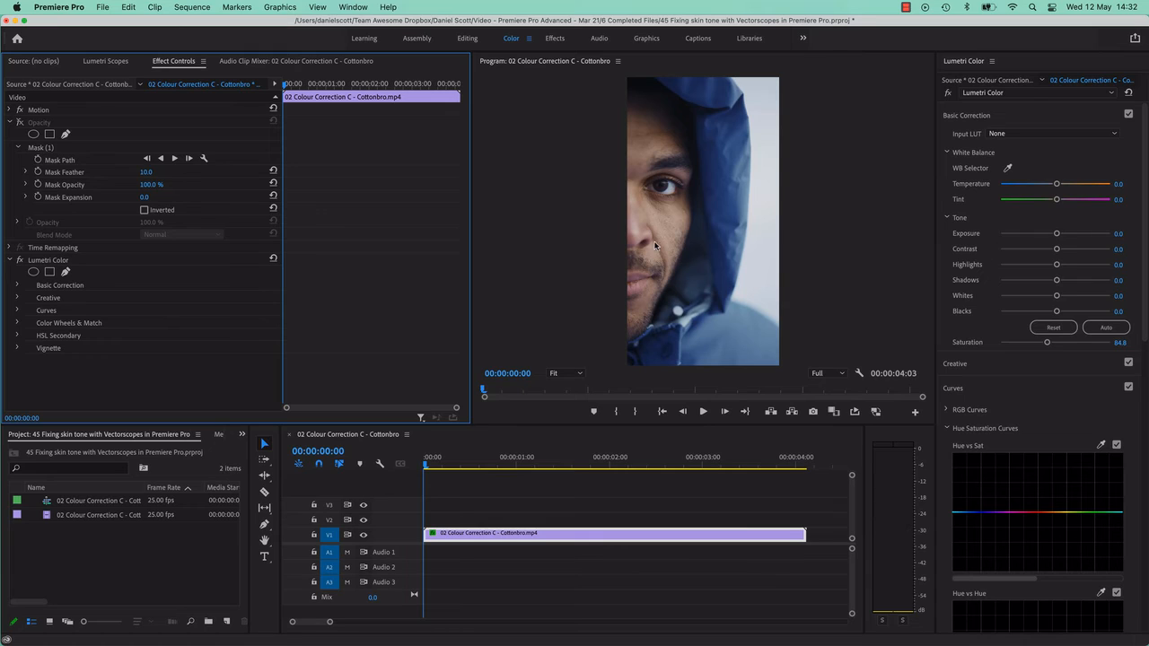
pyautogui.click(101, 61)
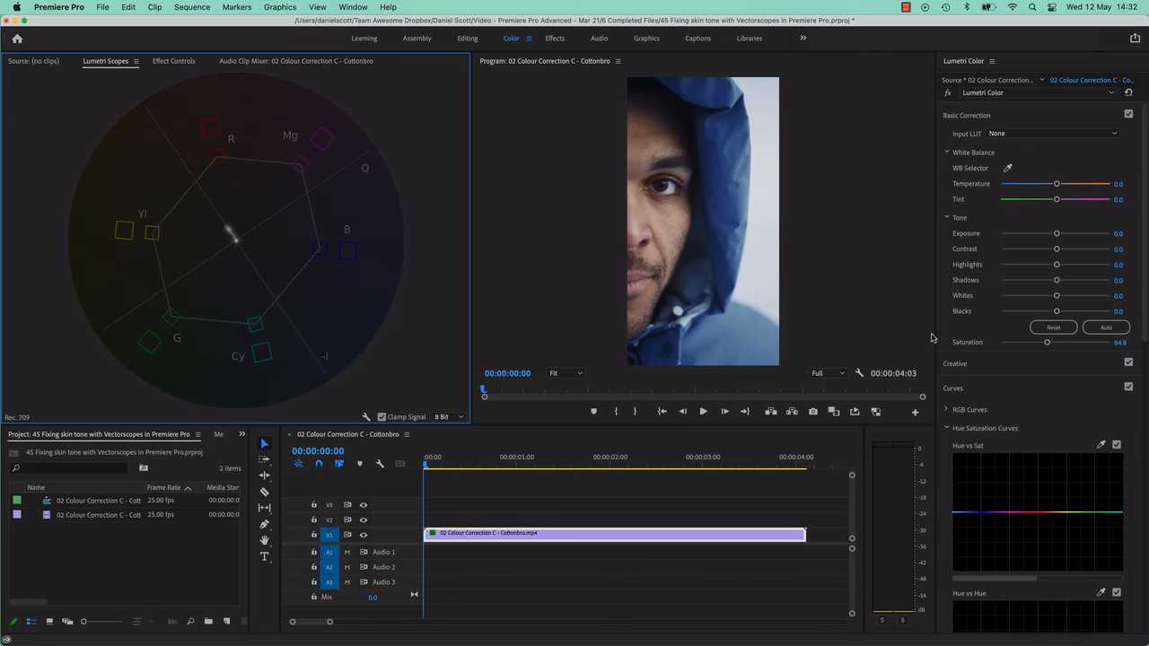
# Lower the clip's Saturation to 81.5 in Basic Correction and check the full frame in the vectorscope
pyautogui.moveTo(1049, 344); pyautogui.dragTo(1044, 345)
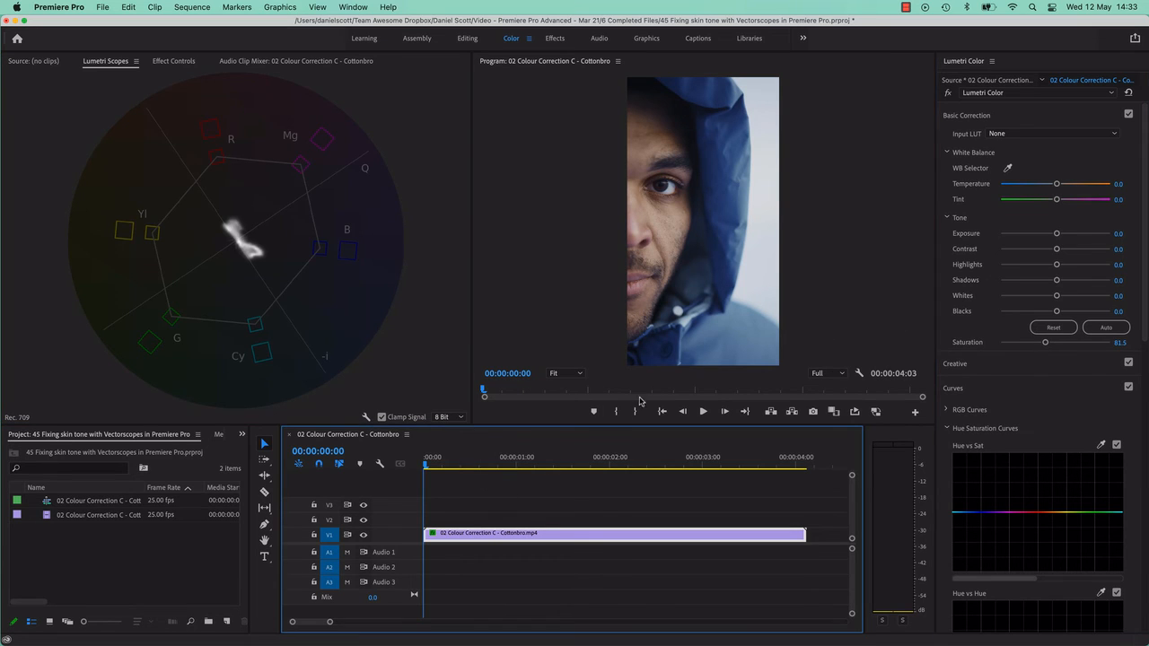
pyautogui.click(176, 62)
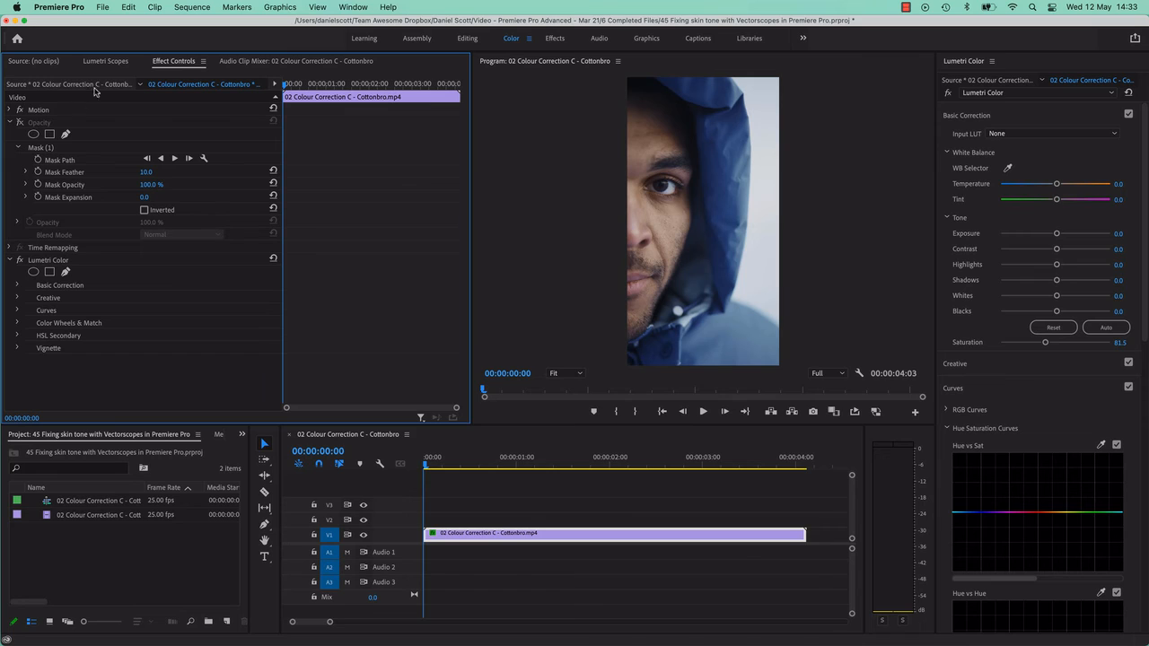
pyautogui.click(123, 63)
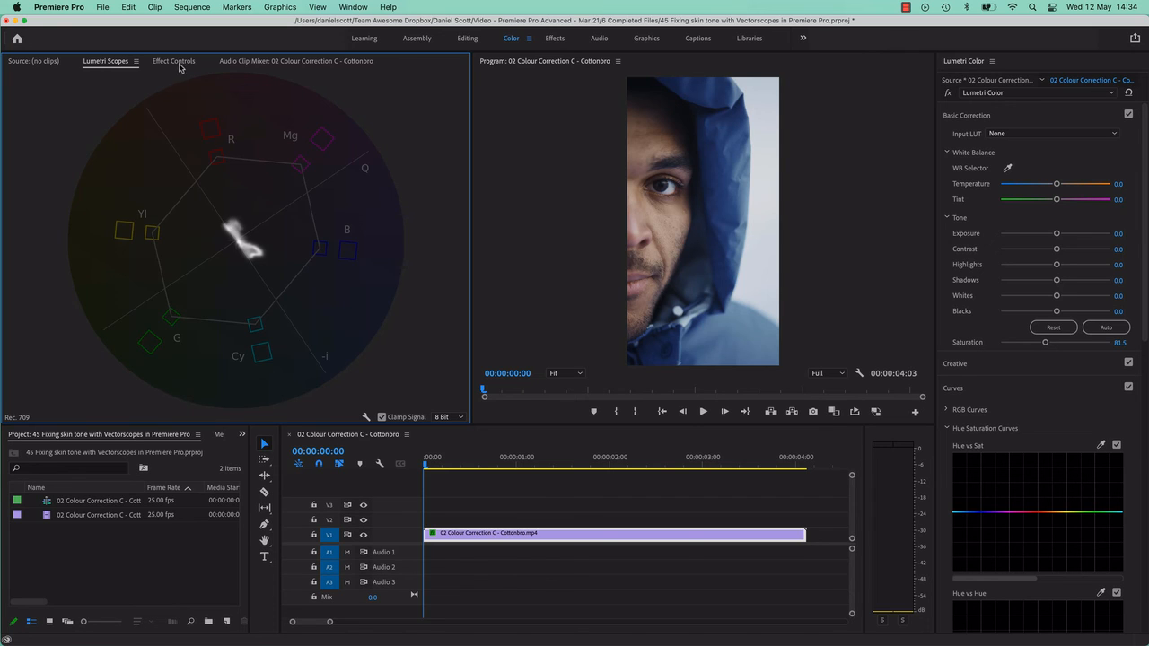
# Re-enable the clip's Opacity effect so only the masked skin patch shows
pyautogui.click(179, 62)
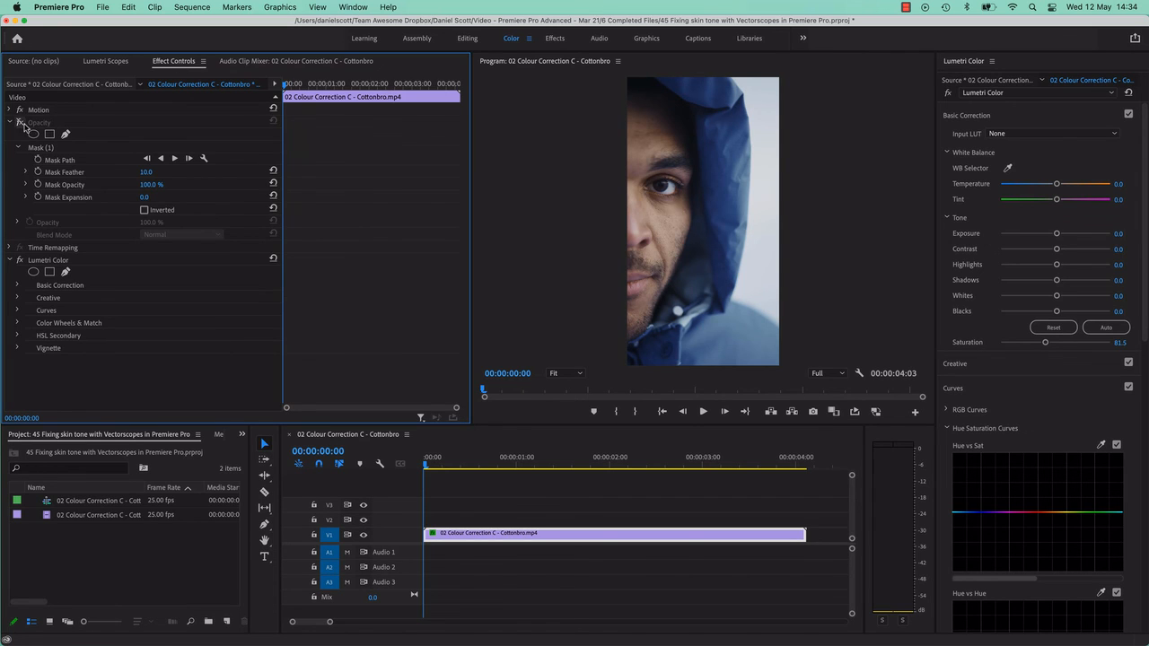
pyautogui.click(20, 122)
pyautogui.click(668, 235)
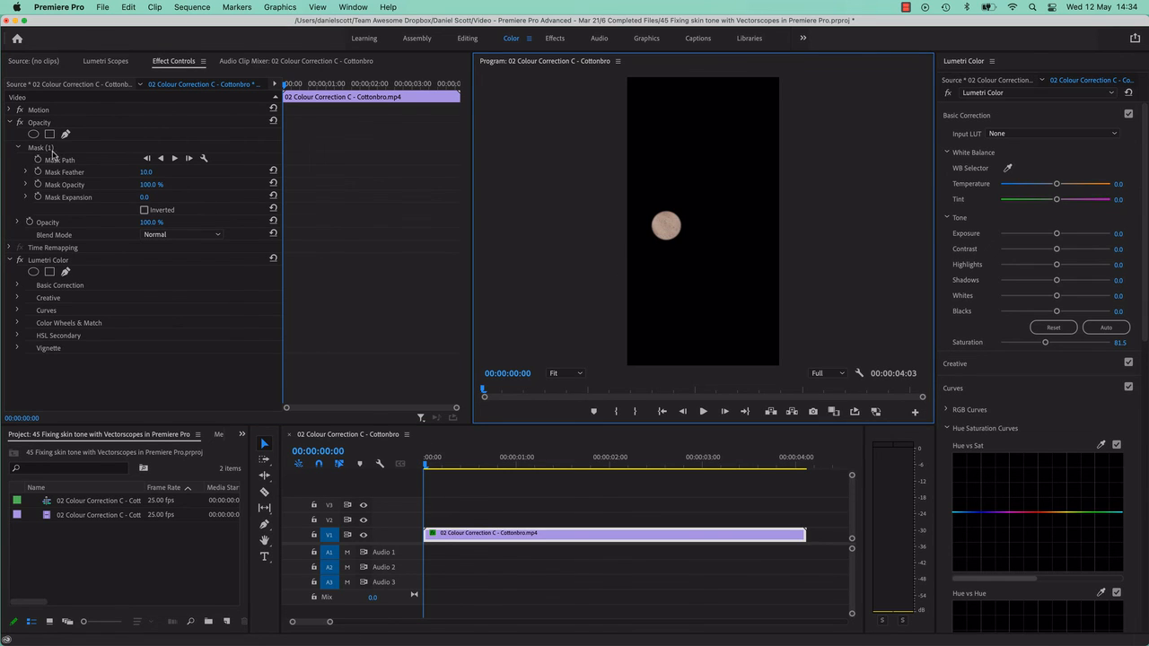
# Try the Opacity mask lower on the cheek, return it to the original skin patch, and save the project
pyautogui.click(50, 149)
pyautogui.moveTo(668, 227); pyautogui.dragTo(668, 248)
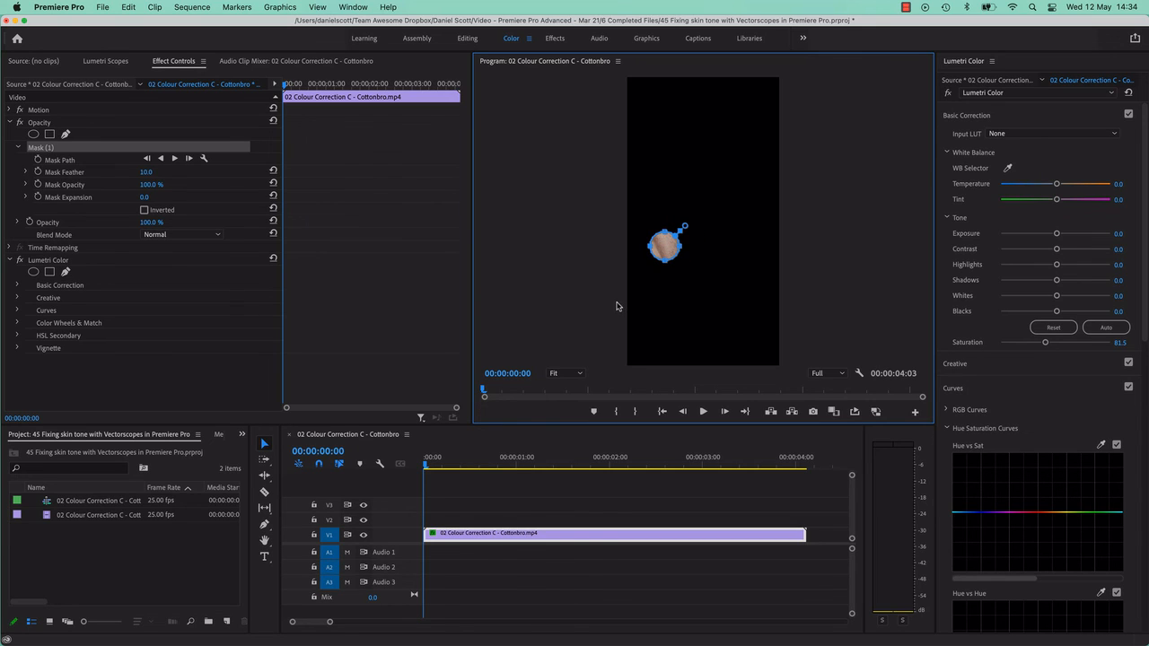
pyautogui.moveTo(663, 249); pyautogui.dragTo(668, 227)
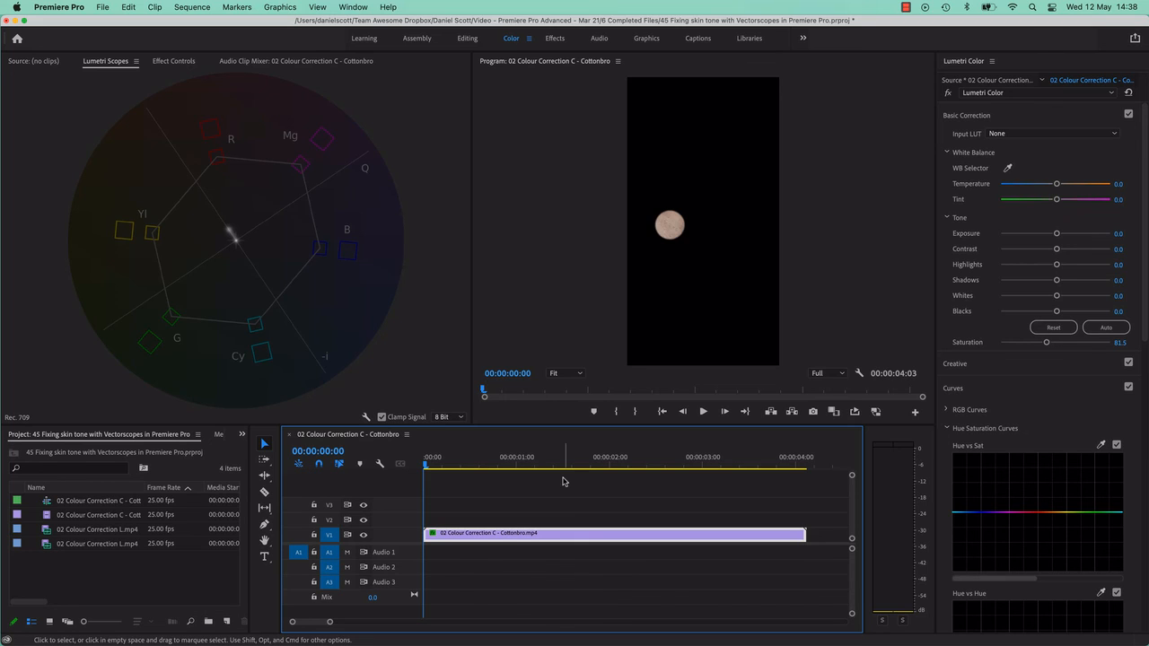
pyautogui.press('super+s')
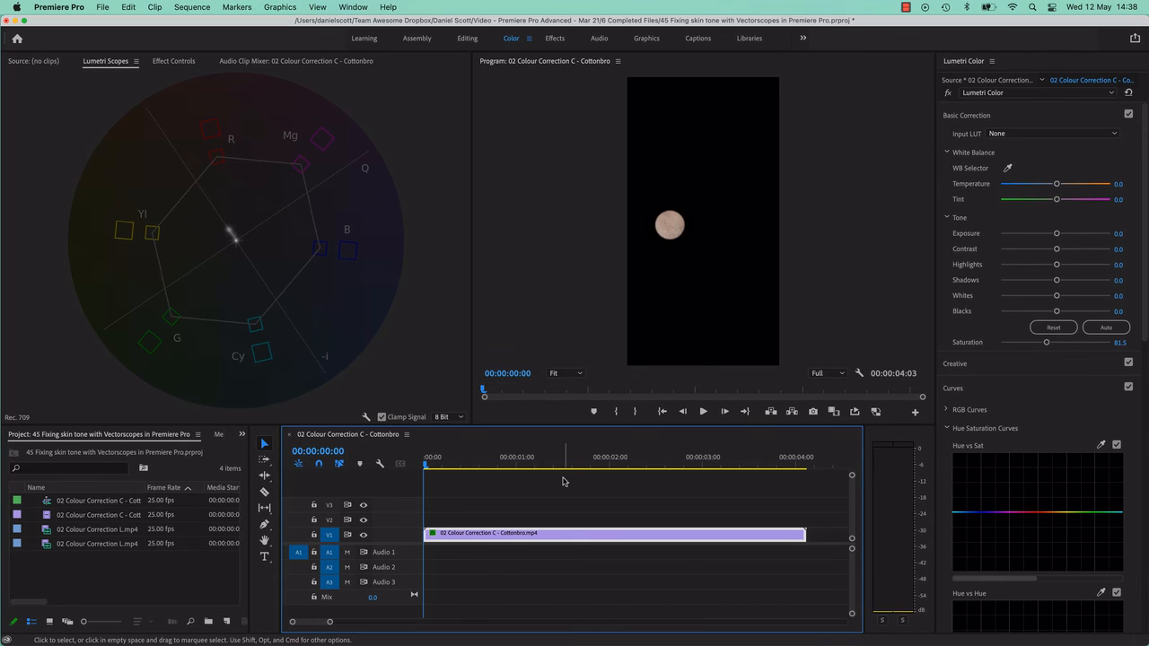